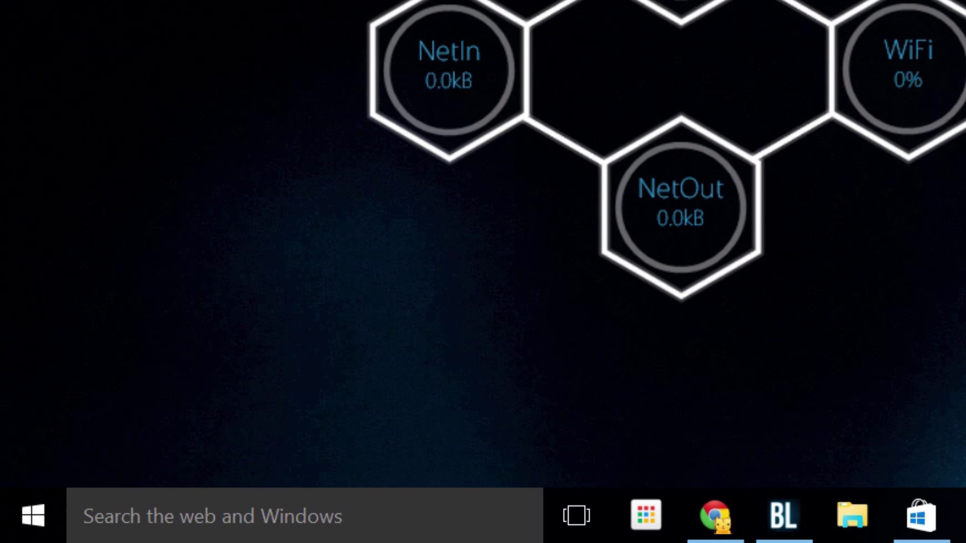
Step: Open Time & Language > Region & language and confirm United States as the country
{"action": "key", "text": "super"}
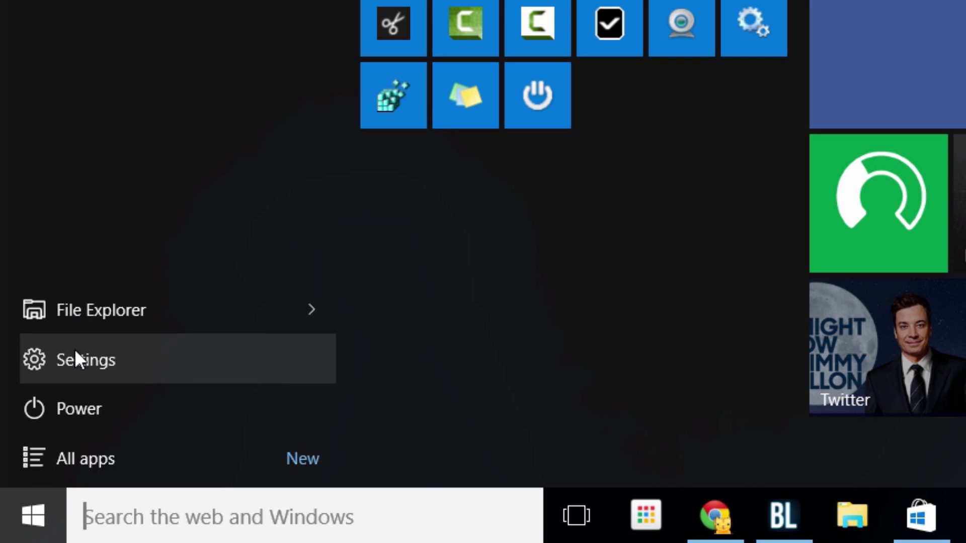
{"action": "left_click", "coordinate": [115, 346]}
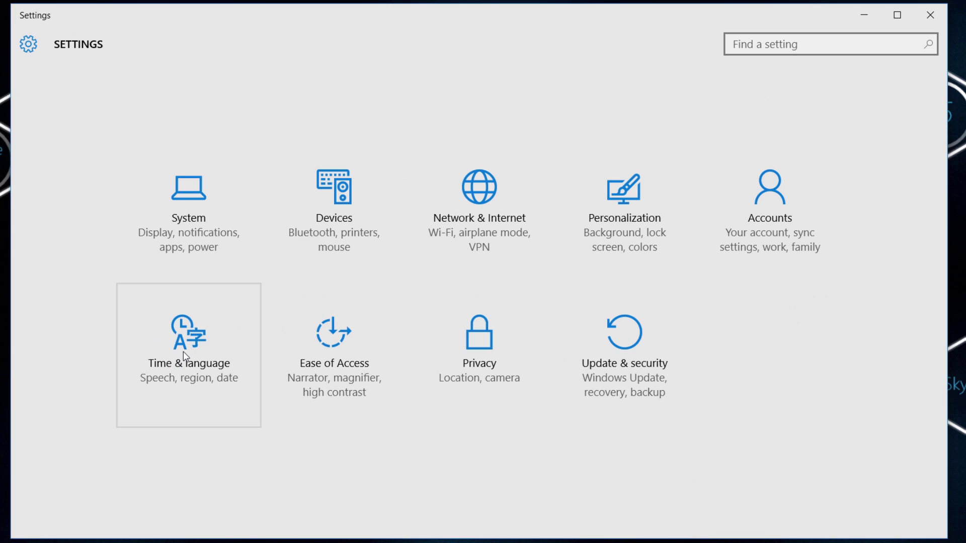
{"action": "left_click", "coordinate": [184, 351]}
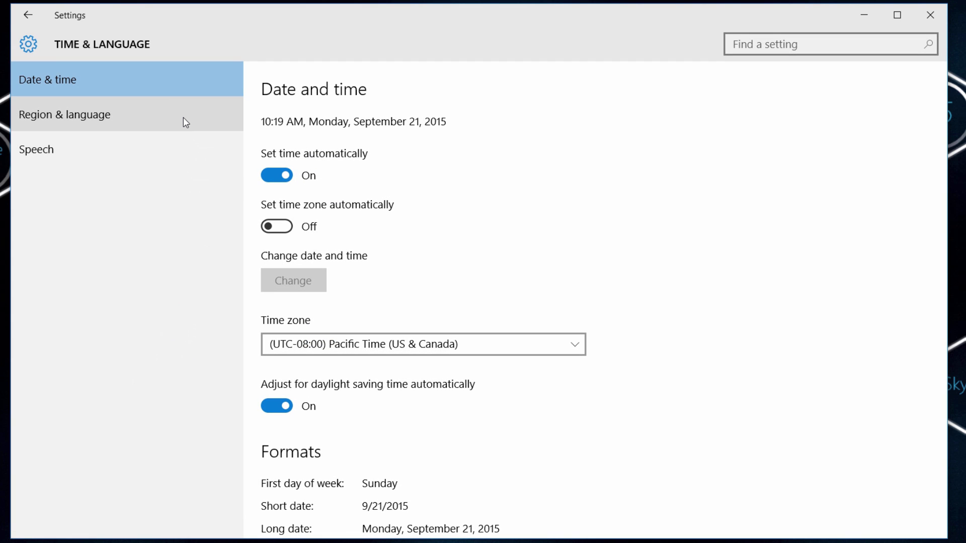
{"action": "left_click", "coordinate": [183, 117]}
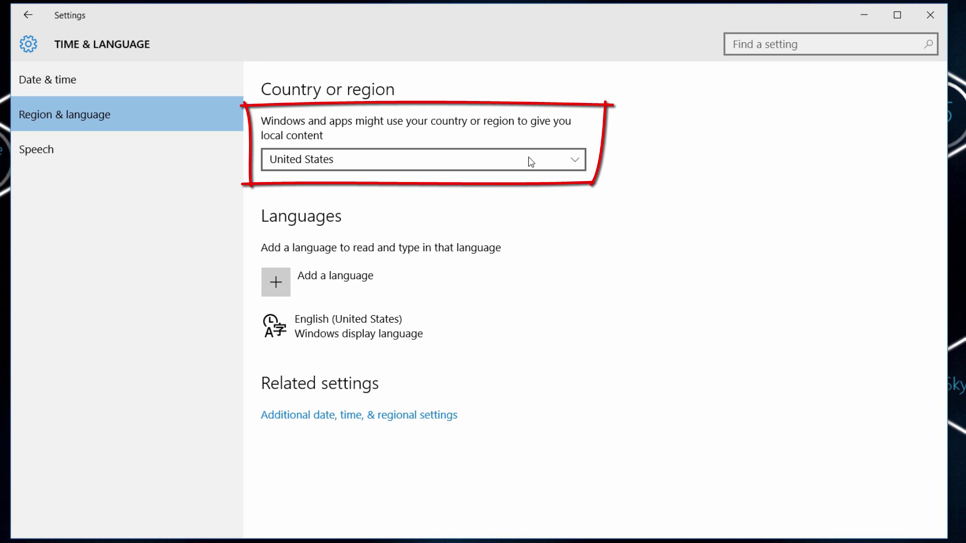
{"action": "left_click", "coordinate": [562, 163]}
{"action": "left_click", "coordinate": [562, 159]}
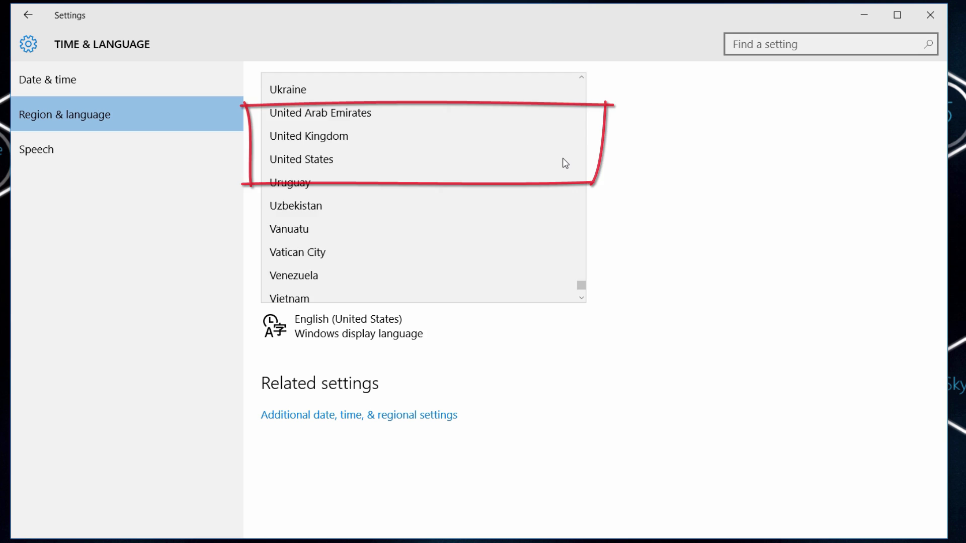
Step: Start adding a language and pick English from the language list
{"action": "left_click", "coordinate": [332, 281]}
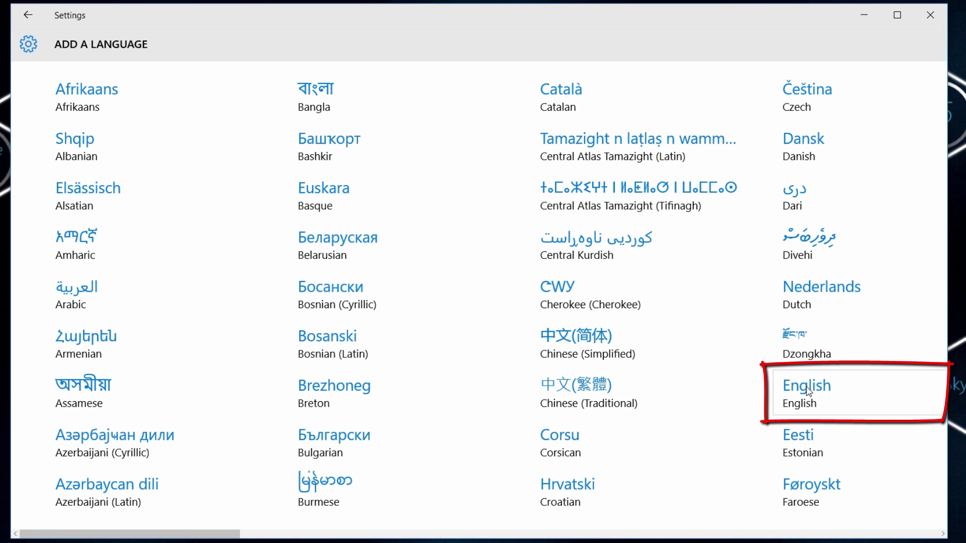
{"action": "left_click", "coordinate": [817, 398]}
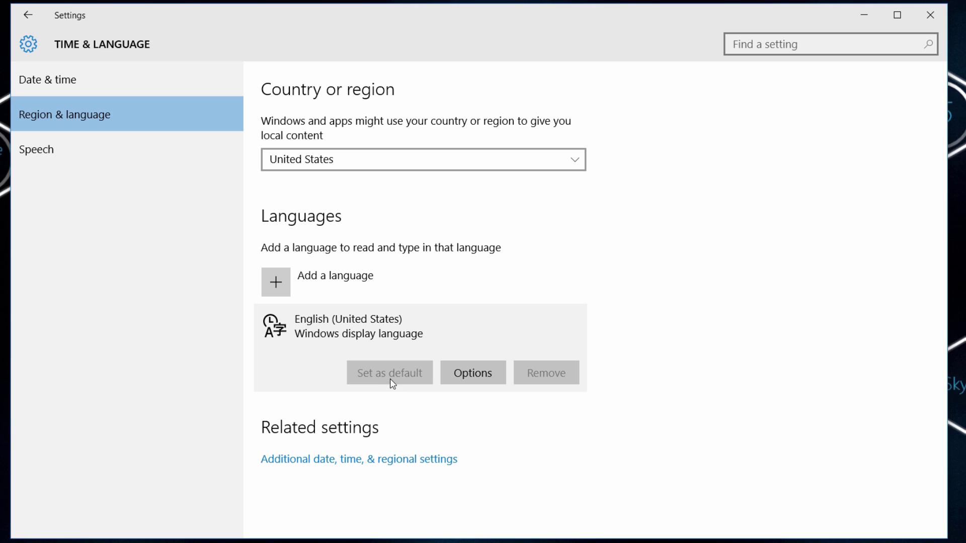
Step: Open the English (United States) language options, then its Speech settings
{"action": "left_click", "coordinate": [472, 373]}
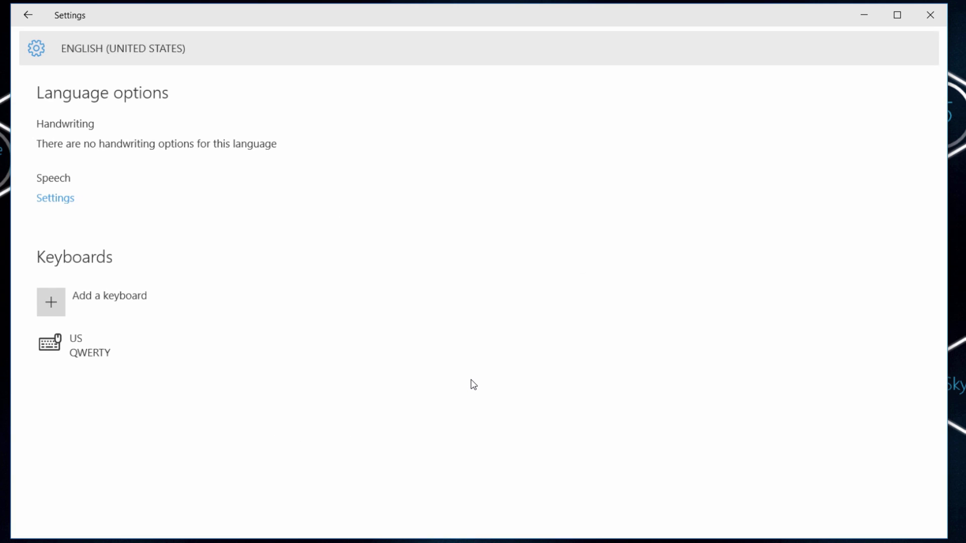
{"action": "left_click", "coordinate": [47, 196]}
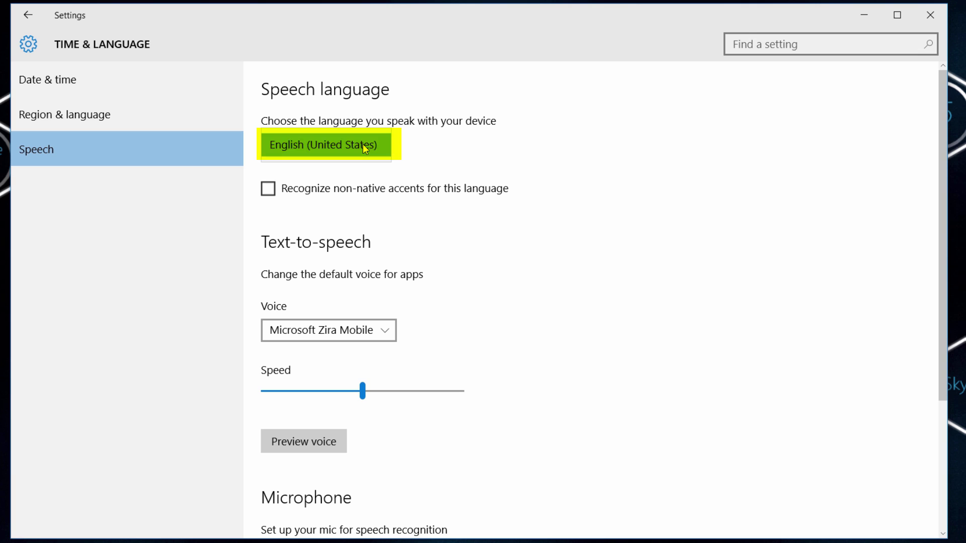
Step: Check 'Recognize non-native accents for this language' for English (United States)
{"action": "left_click", "coordinate": [284, 190]}
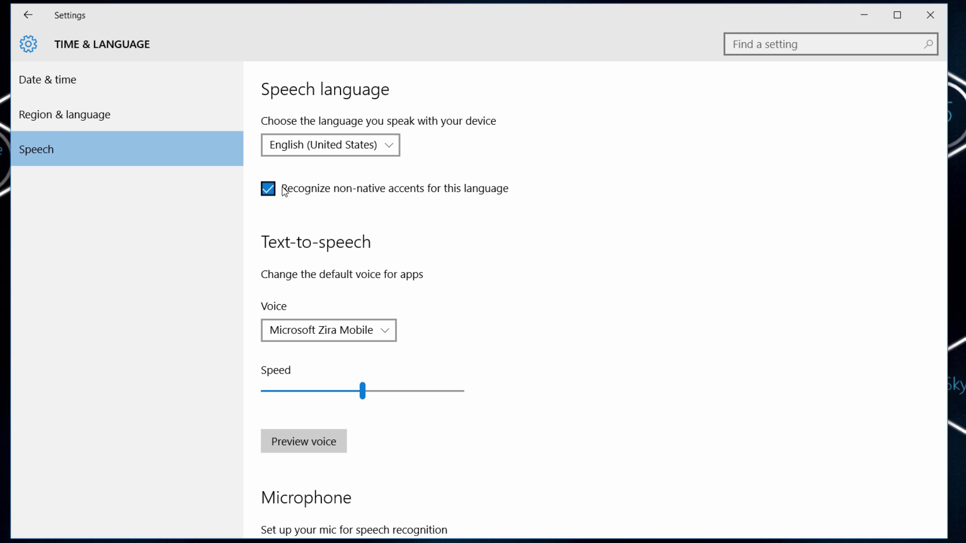
{"action": "scroll", "coordinate": [285, 192], "scroll_direction": "down", "scroll_amount": 5}
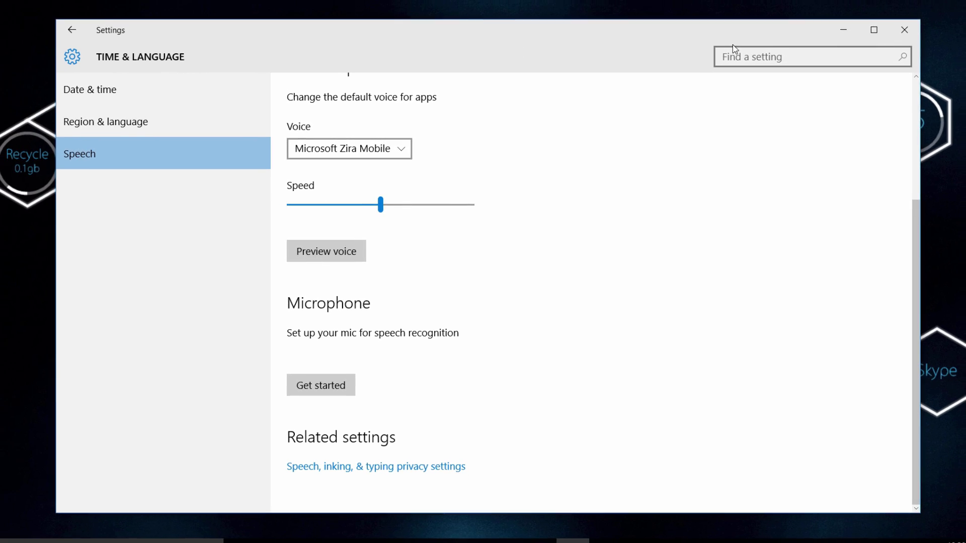
Step: Go back to the Region & language page via the Time & Language sidebar
{"action": "left_click", "coordinate": [191, 119]}
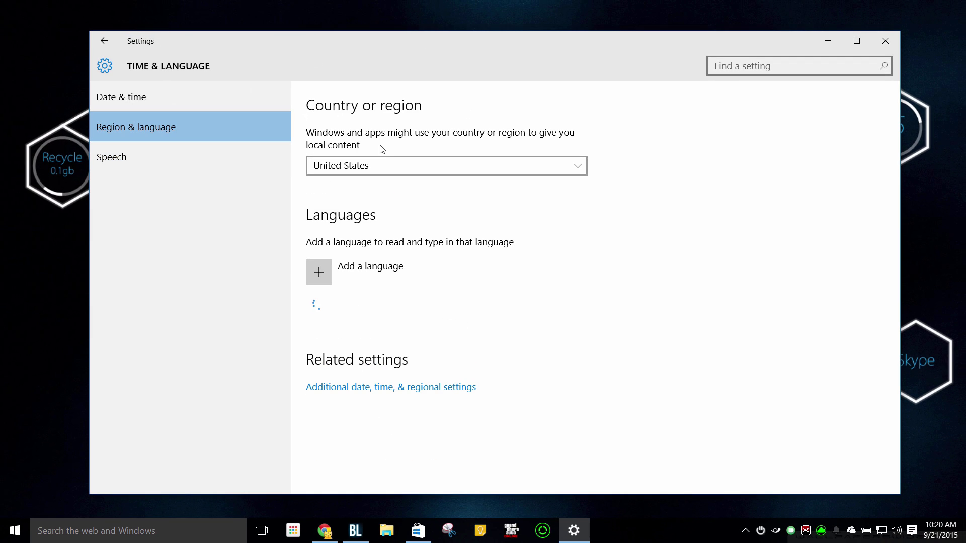